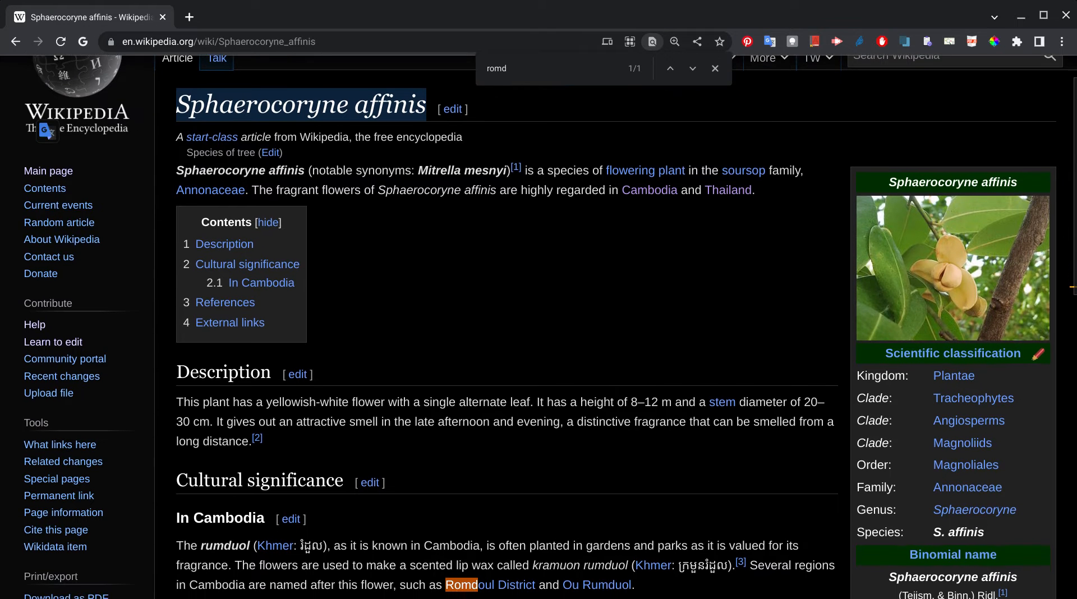
Step: Start translating the Sphaerocoryne affinis article from English into French
scroll(507, 327, down, 1)
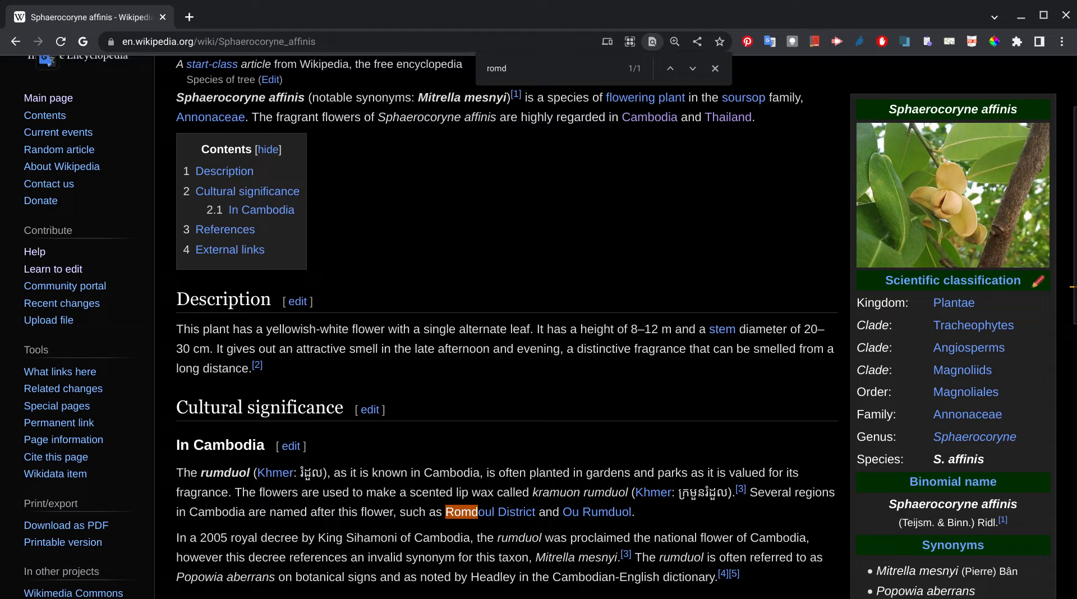
scroll(507, 327, up, 2)
scroll(507, 327, down, 1)
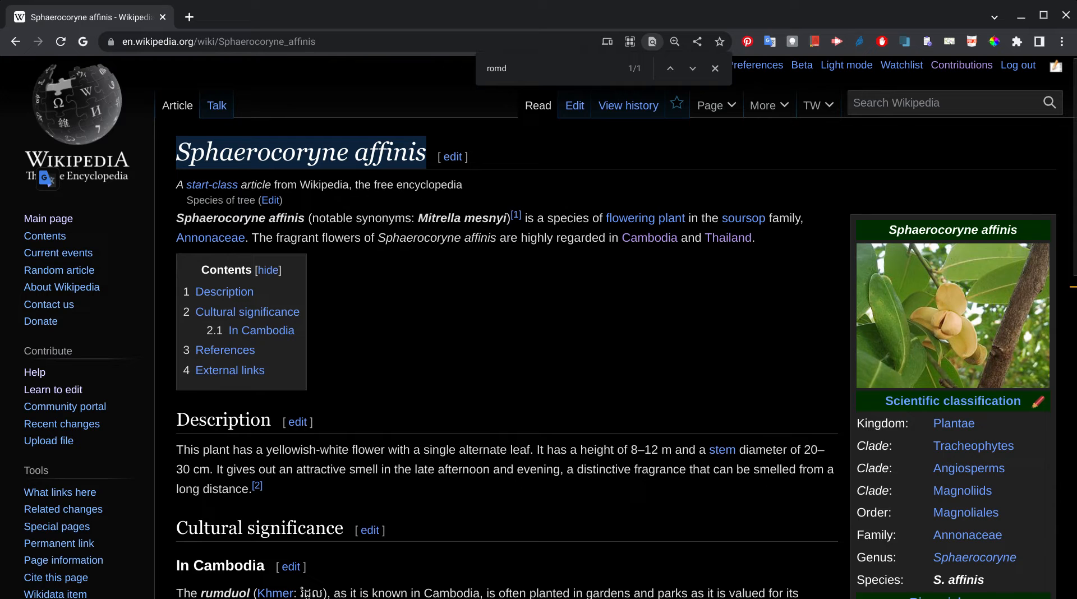
scroll(507, 327, down, 7)
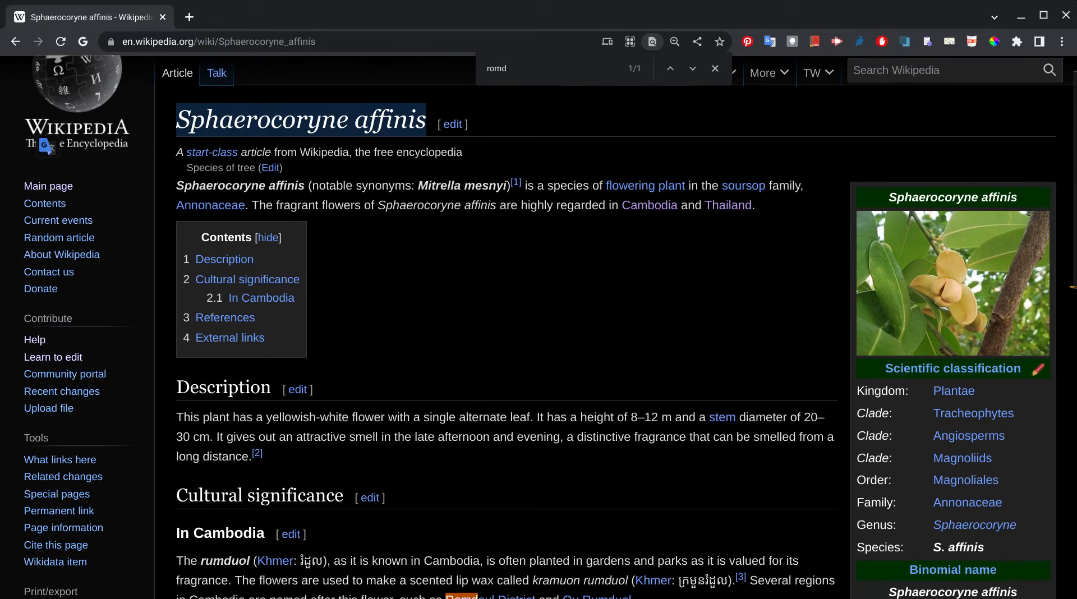
scroll(507, 327, down, 1)
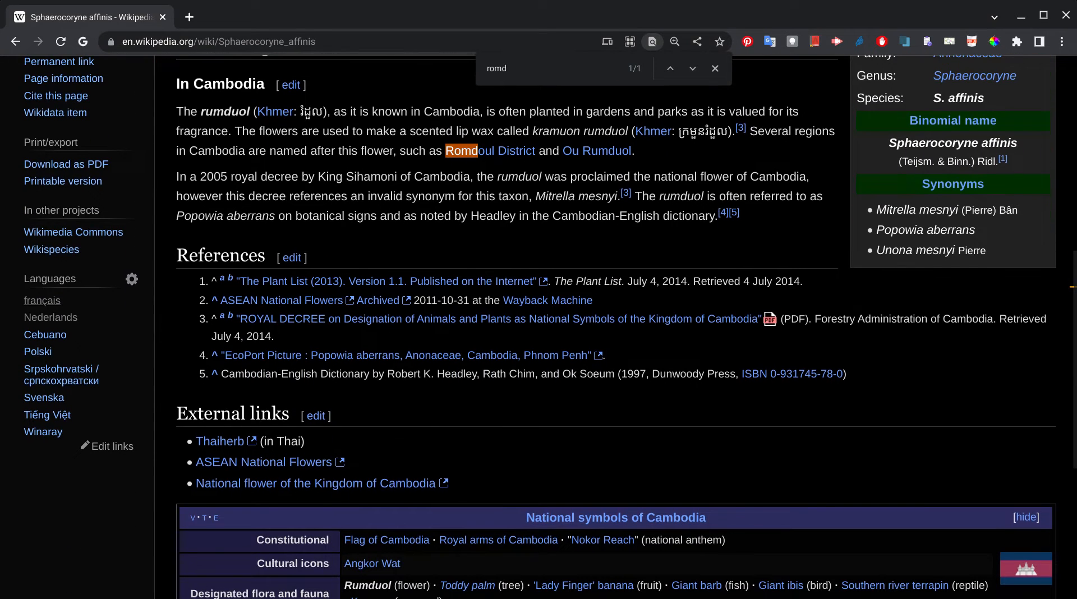
click(43, 306)
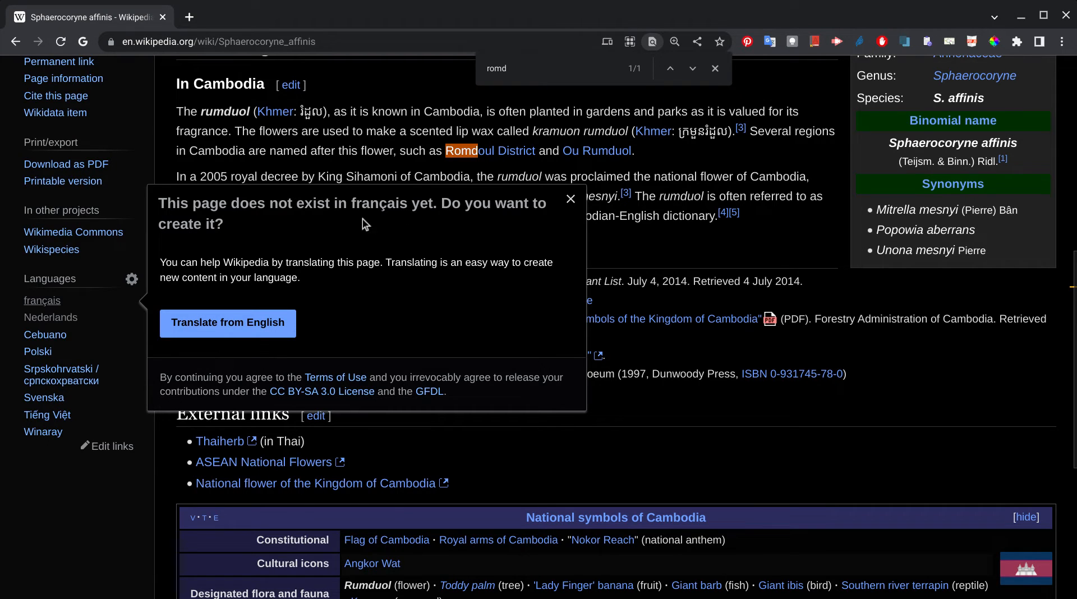
click(240, 334)
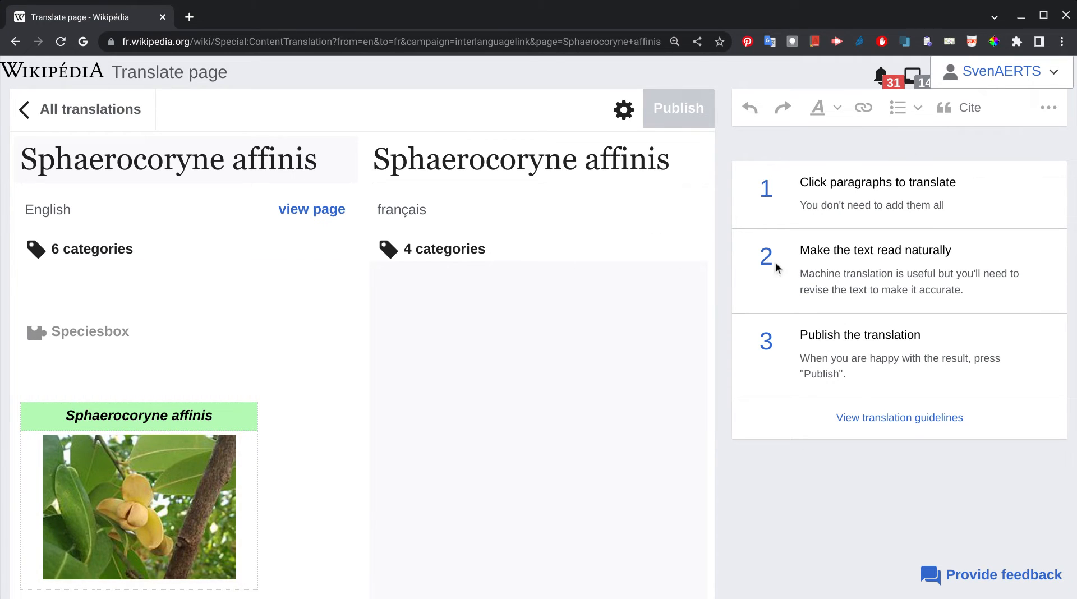
Step: Add the French translations of the species infobox and the introductory paragraph
scroll(557, 335, down, 1)
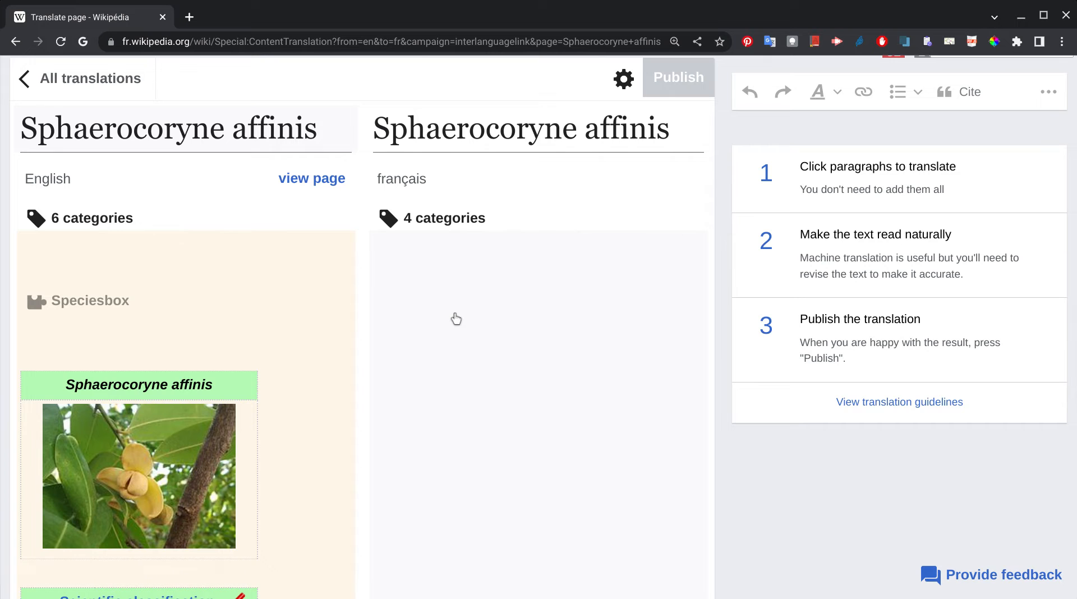
click(456, 318)
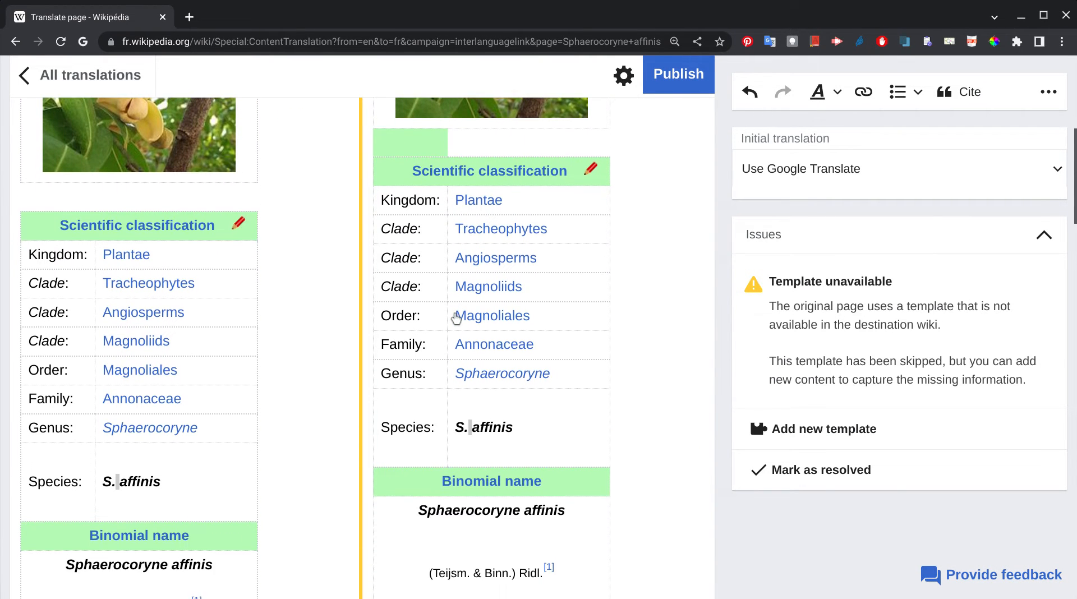
scroll(456, 318, down, 10)
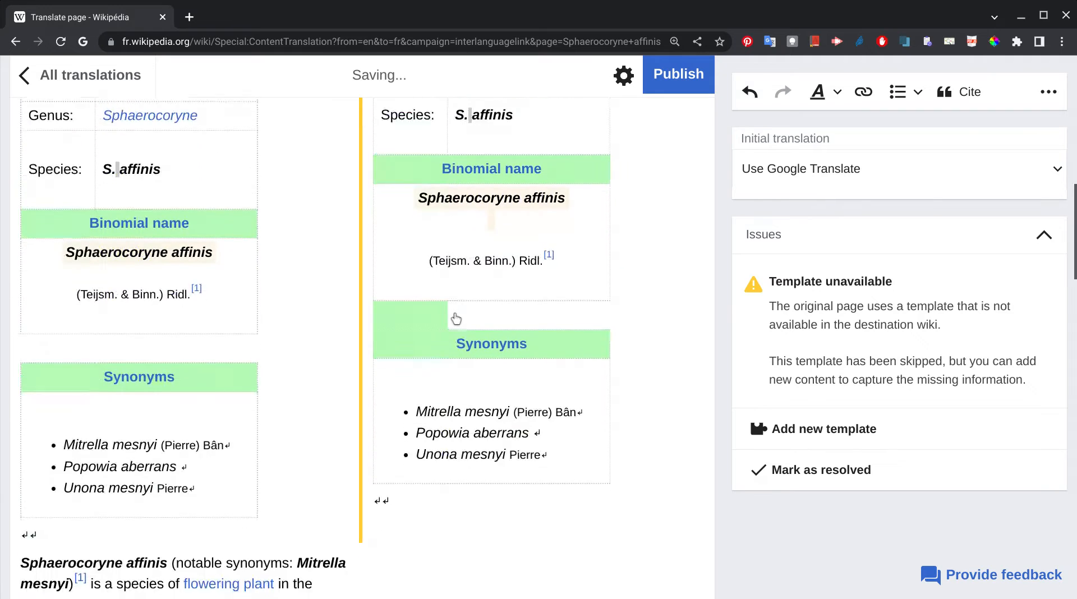
scroll(456, 318, down, 4)
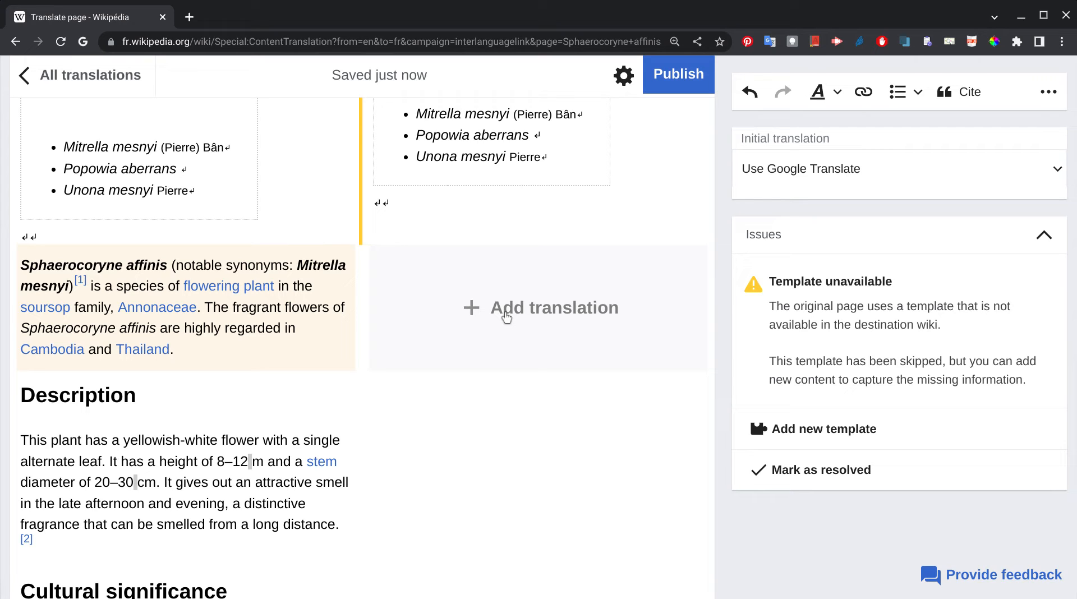
click(507, 316)
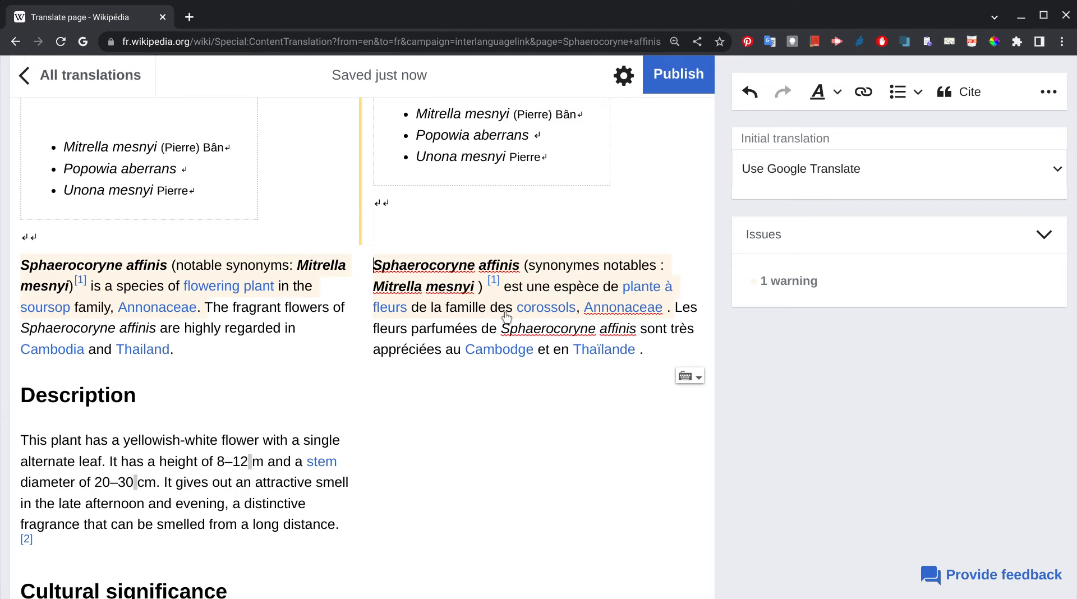
Step: Add the French translations of the Description heading and its paragraph
scroll(507, 317, down, 2)
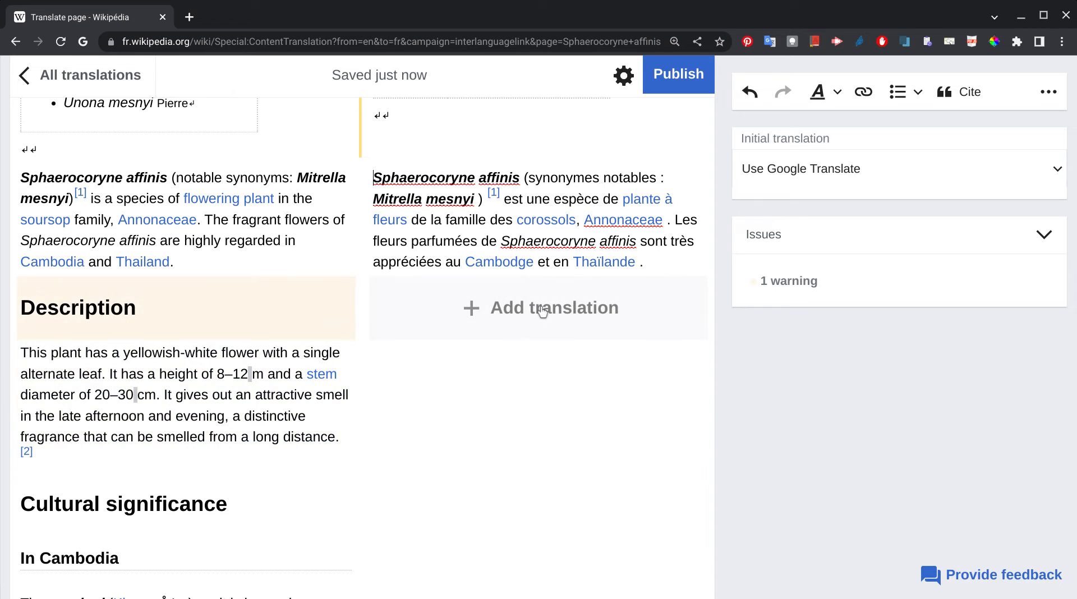
click(542, 312)
click(514, 423)
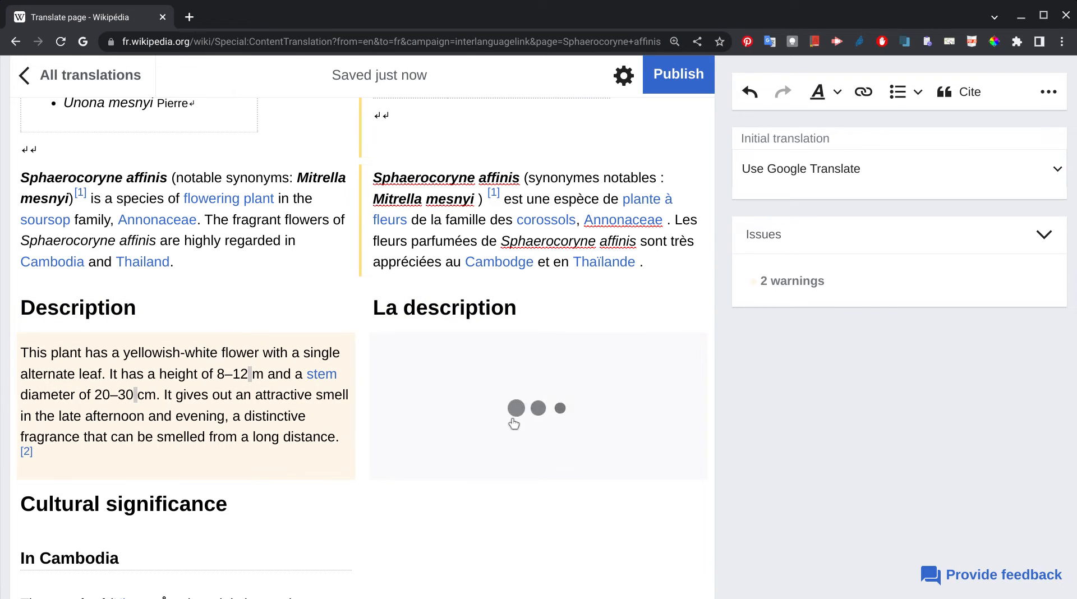
Step: Correct "blanc" to "blanche" in the first sentence of the French description paragraph
scroll(514, 424, down, 3)
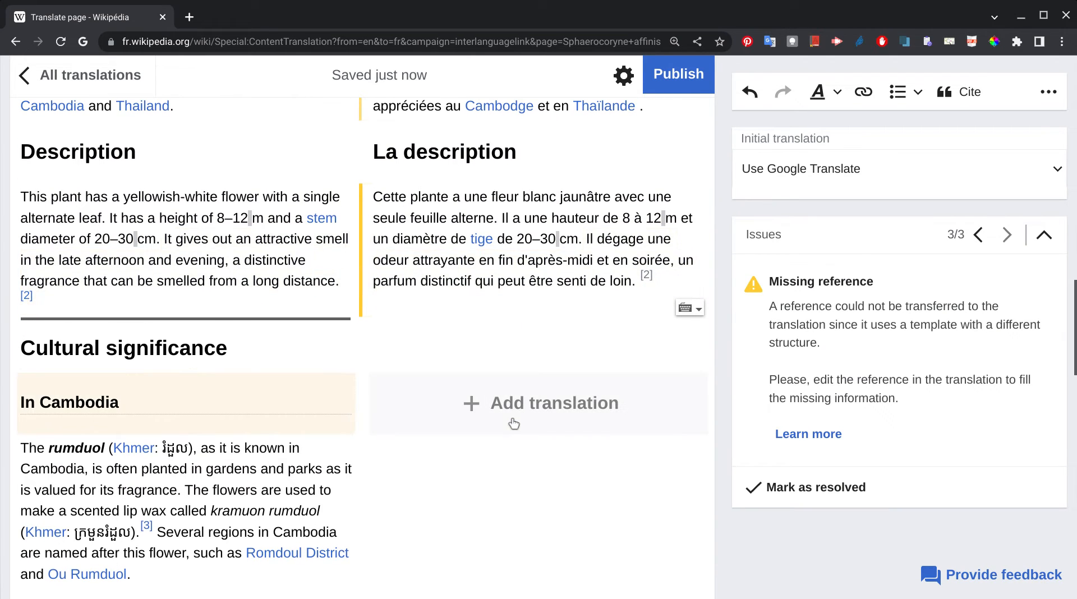
click(557, 204)
text(he)
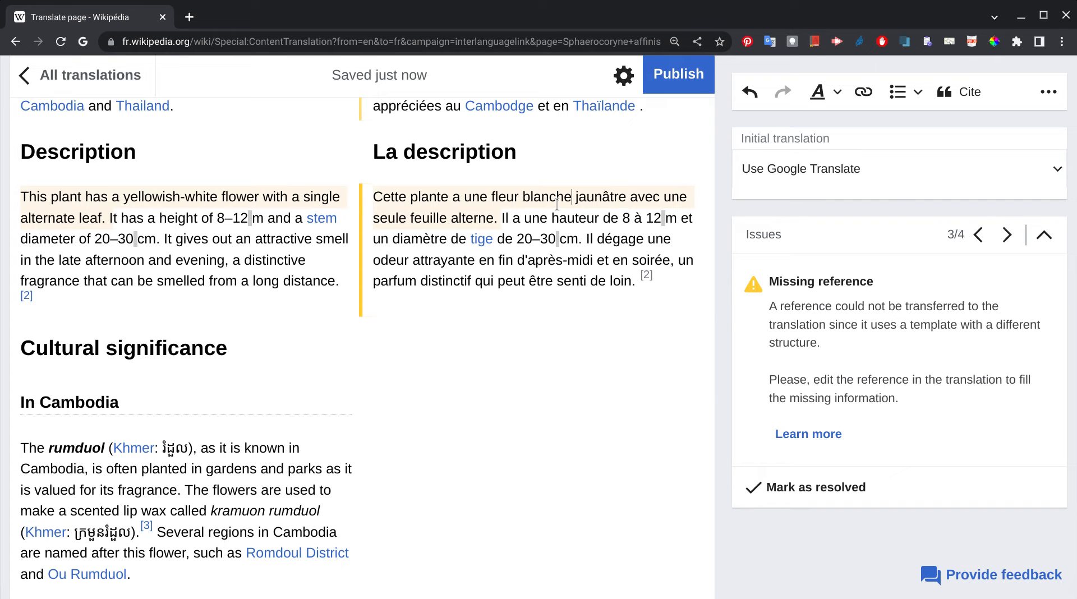
Step: Add the French translations of the Cultural significance heading and the paragraph beginning "The rumduol"
scroll(526, 330, down, 2)
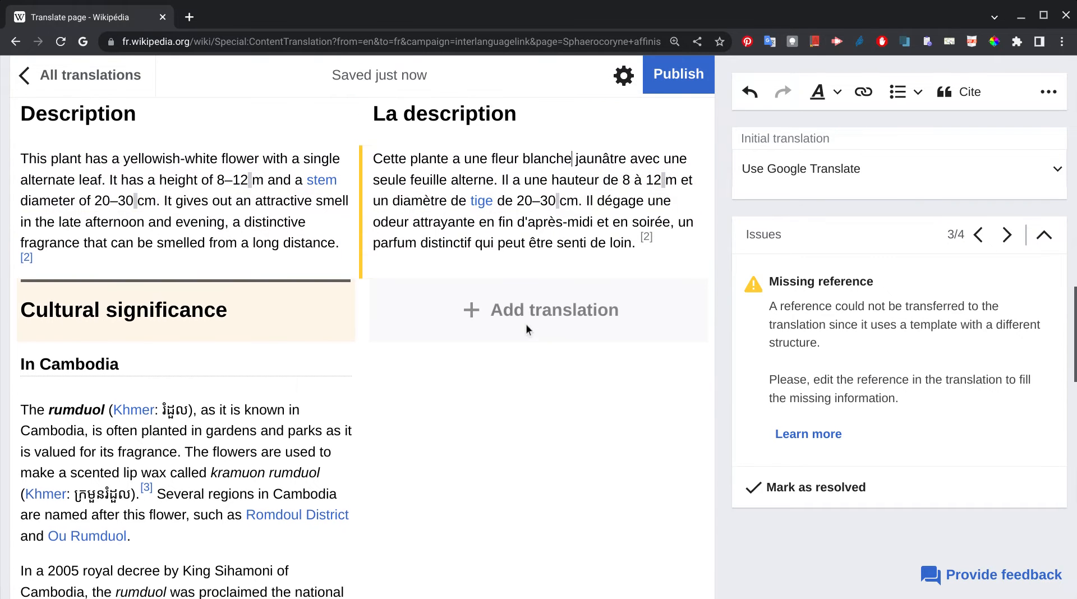
scroll(526, 329, up, 1)
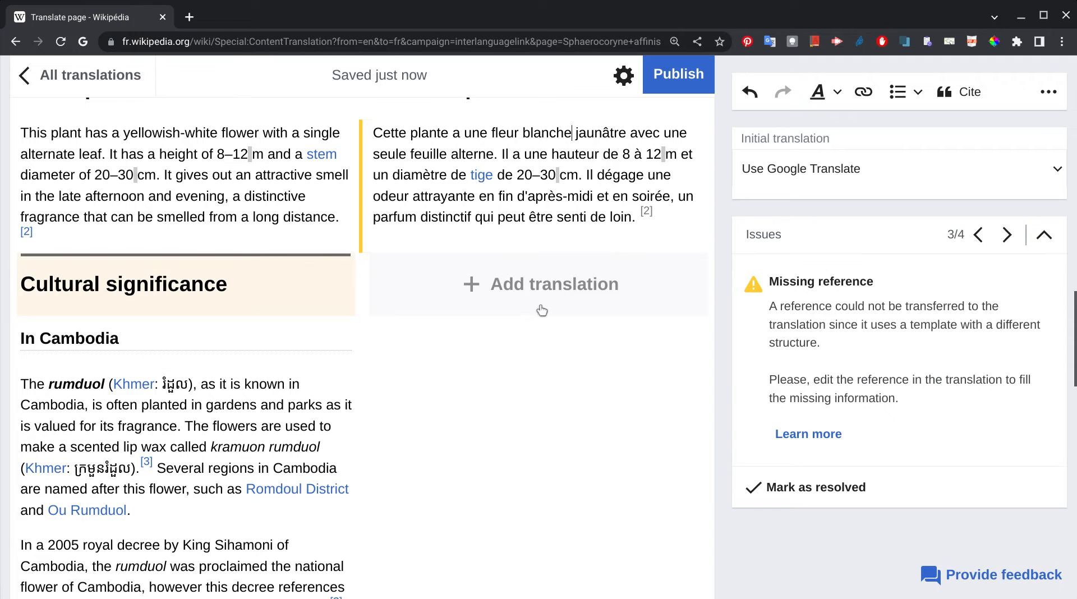
click(566, 277)
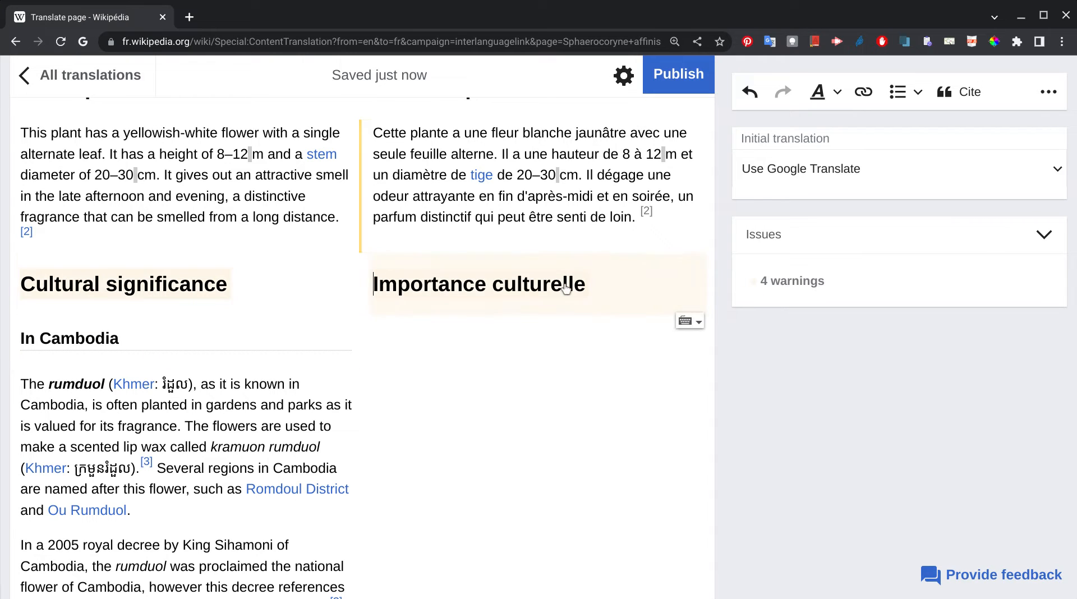
click(514, 418)
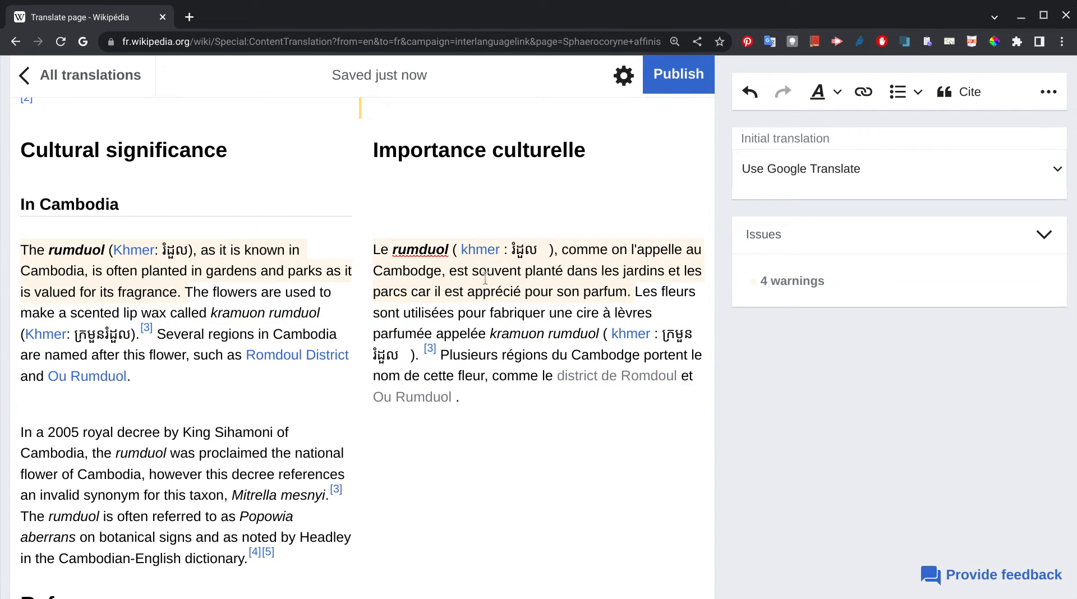
Step: Extend the bold flower name at the start of the French rumduol paragraph to "rumduol ou romduol"
click(446, 252)
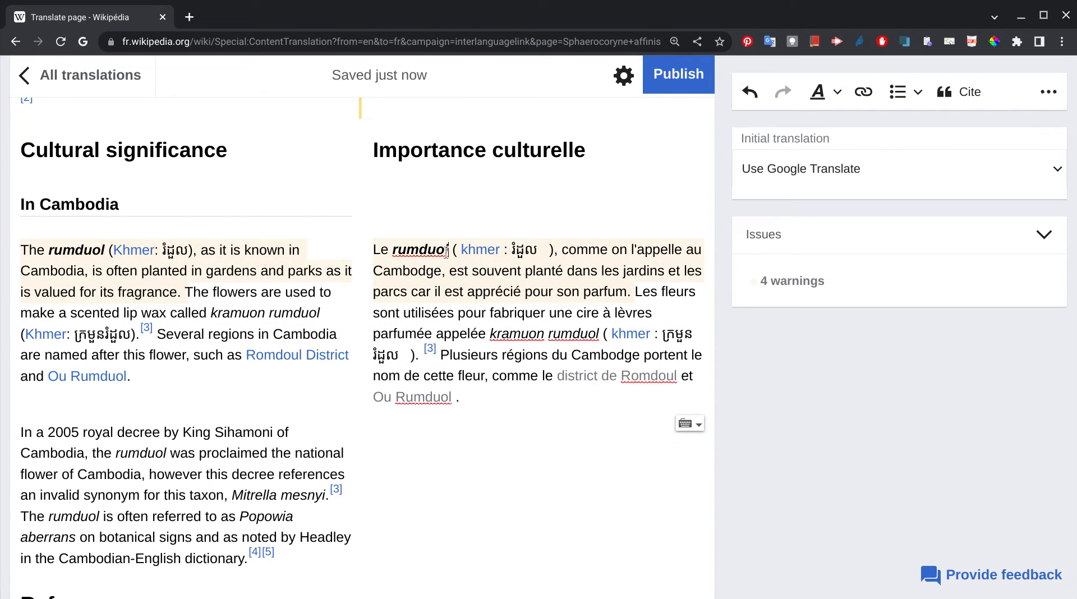
text(-)
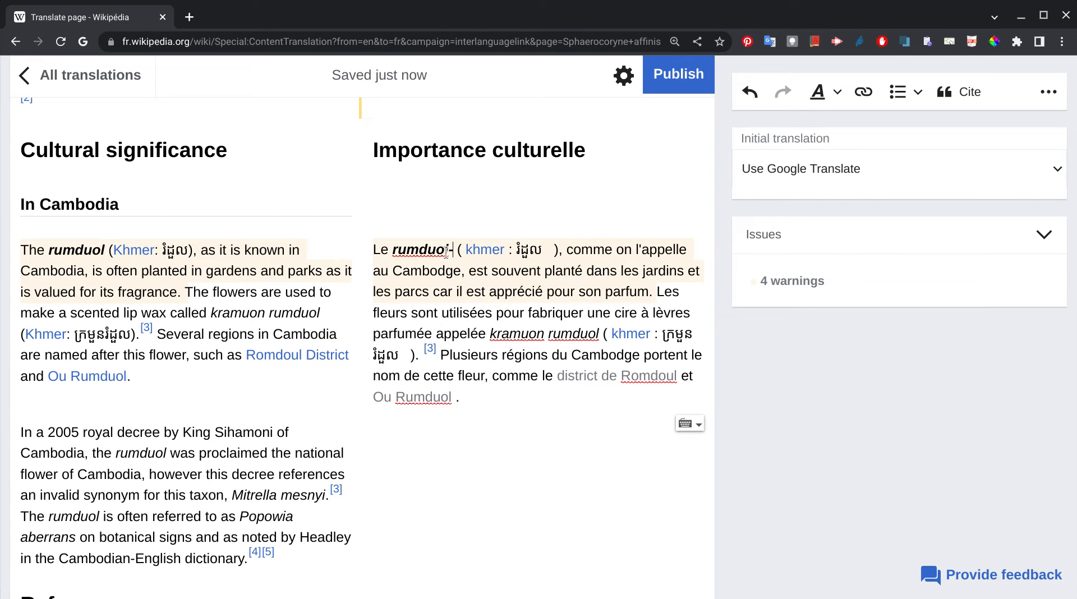
text(rom)
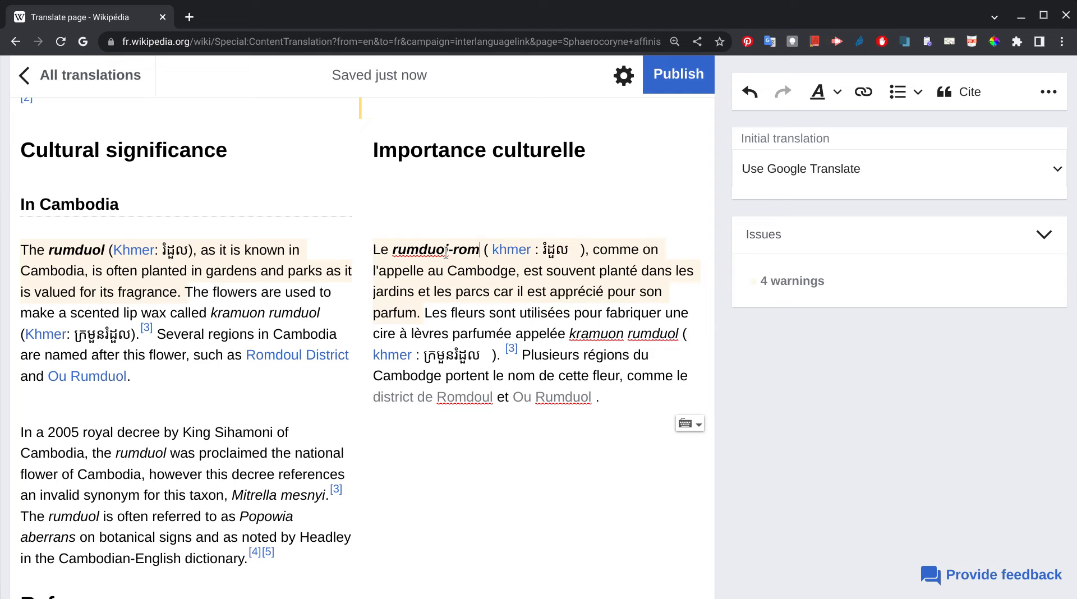
text(duol)
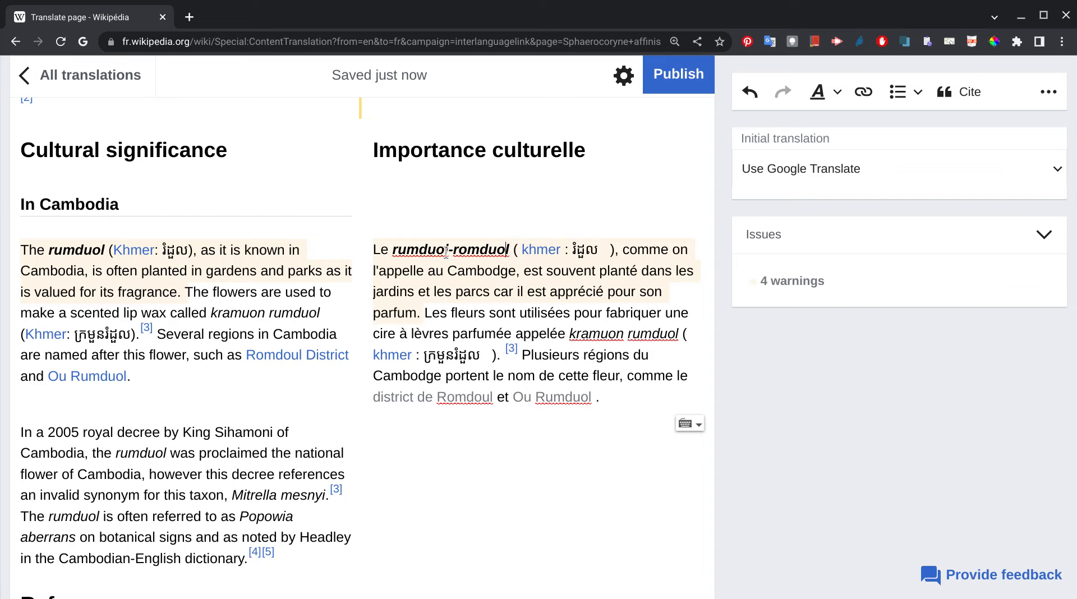
key(BackSpace)
text(ou)
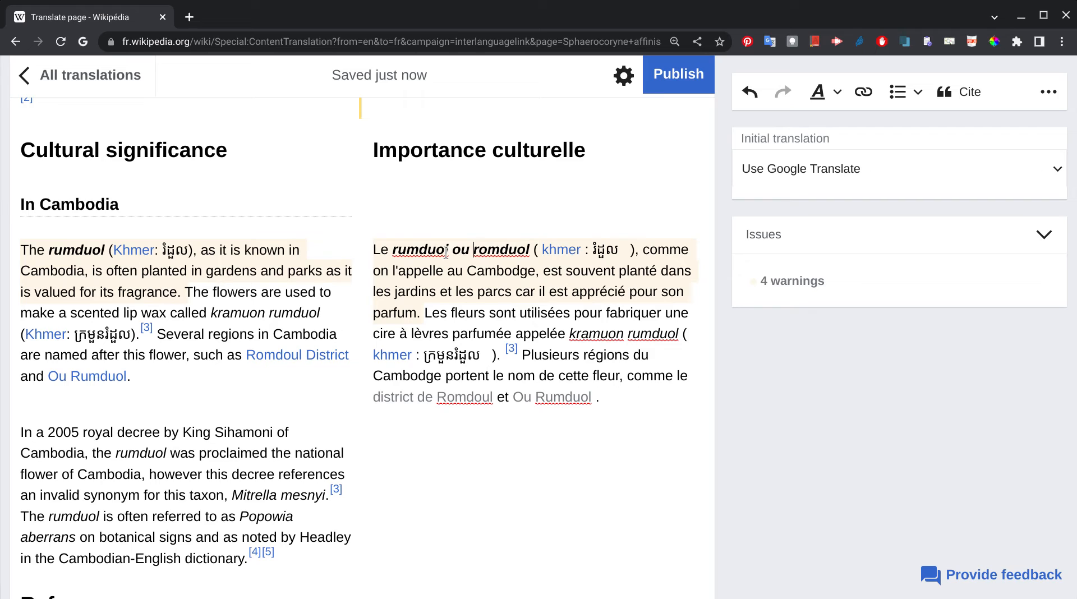
Step: Insert "et par le Khmer" after "comme on l'appelle au Cambodge" in the French rumduol paragraph
key(Down)
key(Right)
key(Right)
key(Right)
key(Right)
key(Right)
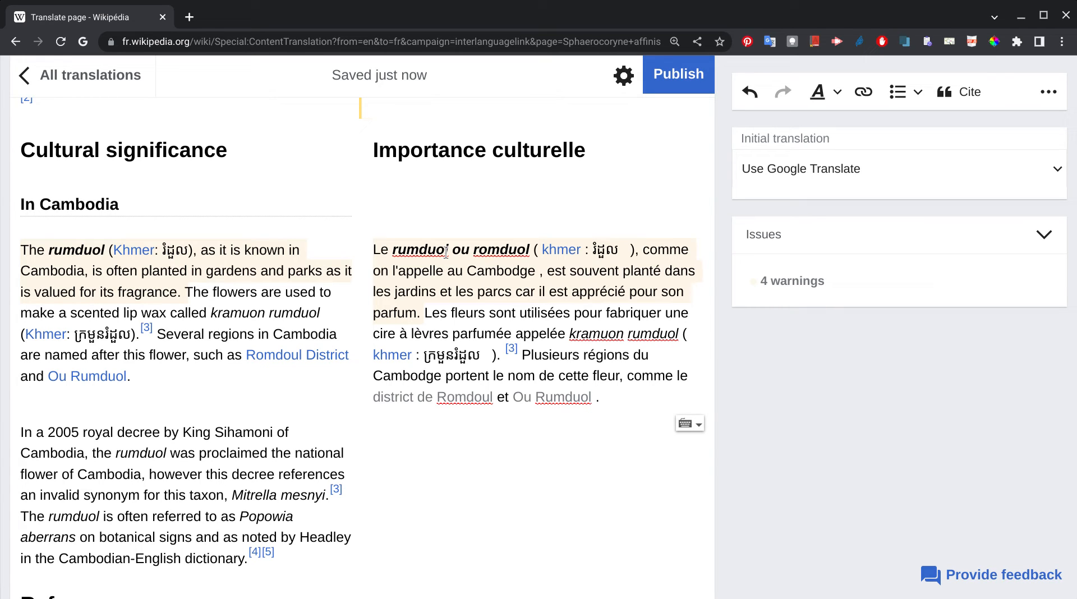
text(et par le Khme)
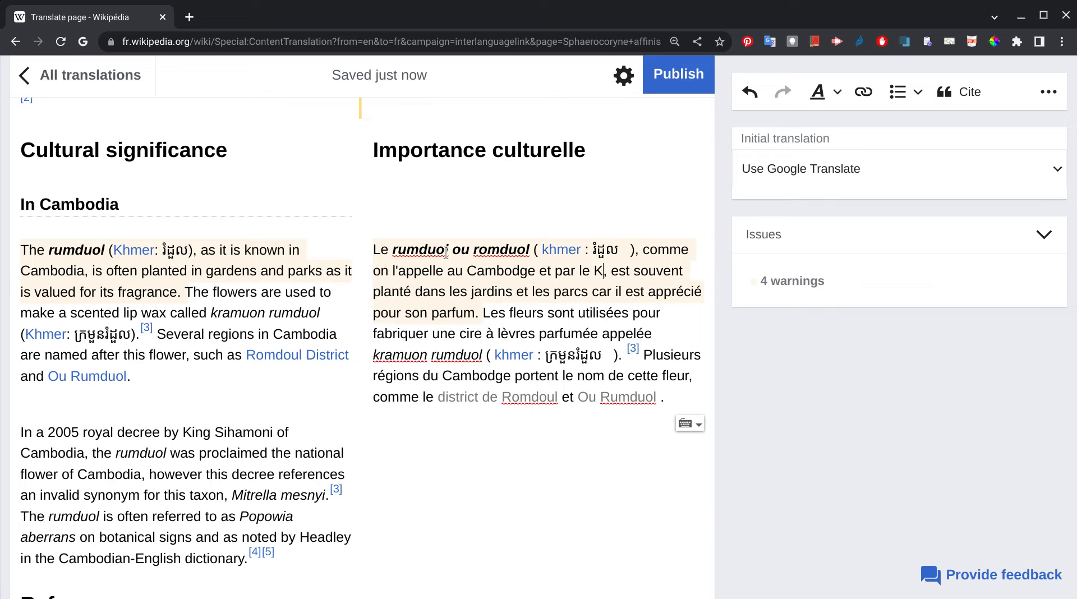
text(r)
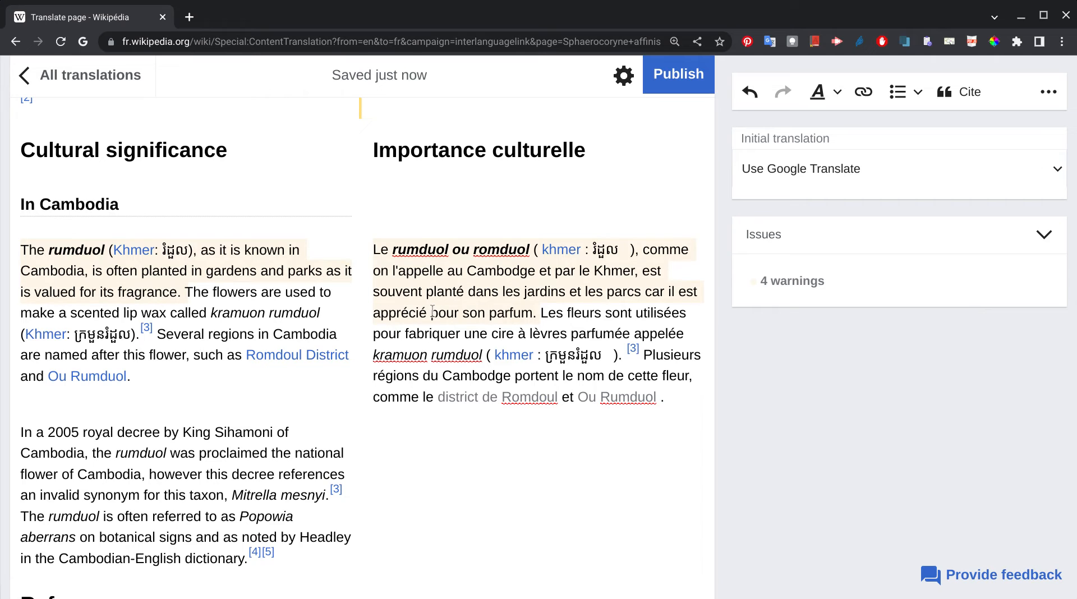
Step: Add the French translation of the paragraph about the 2005 royal decree
scroll(433, 312, down, 2)
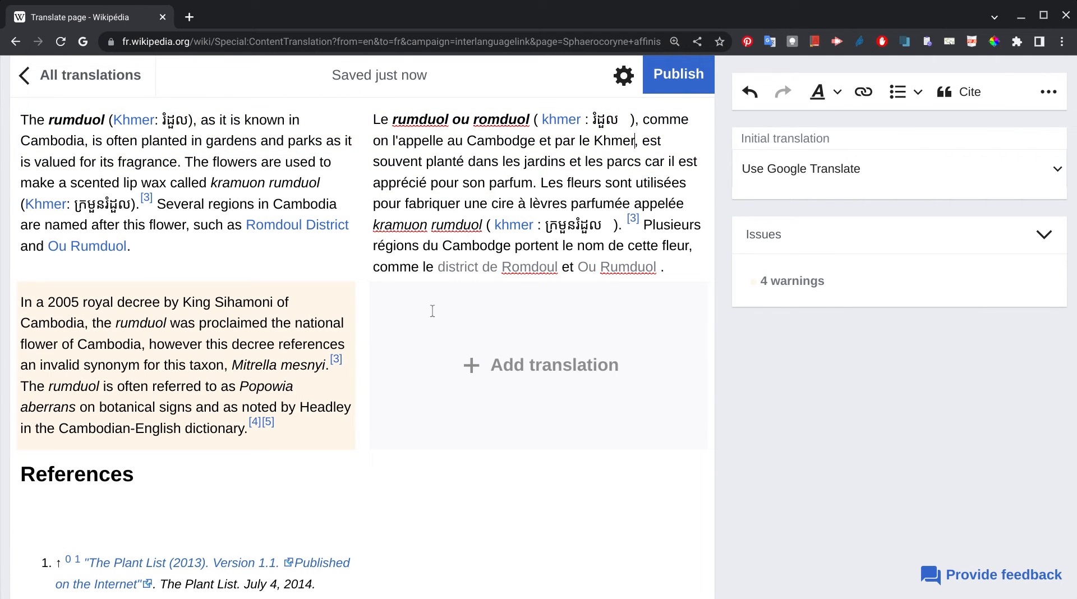
scroll(432, 312, down, 2)
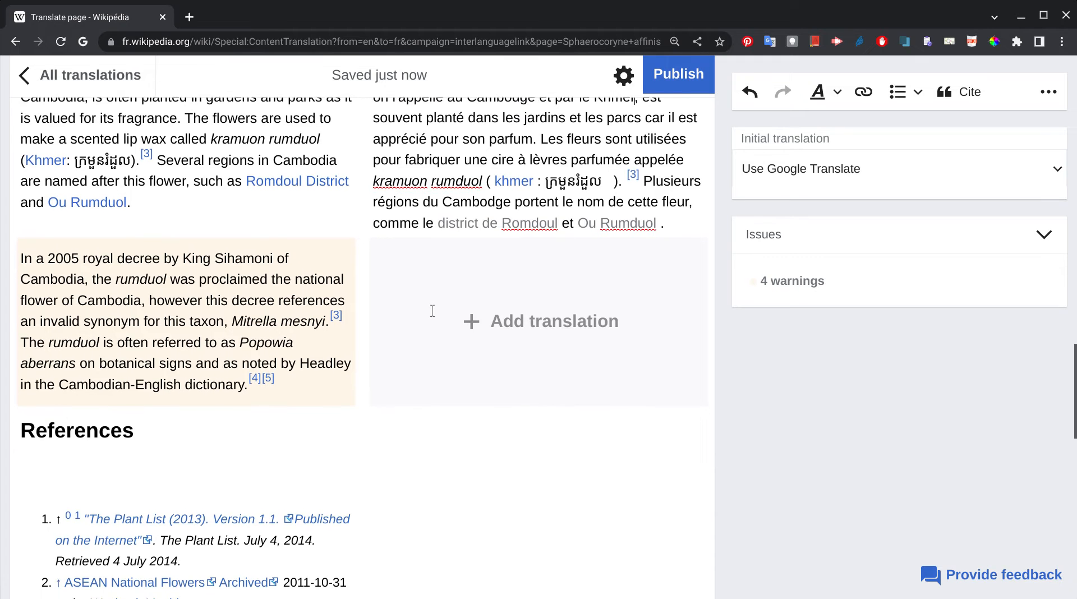
scroll(433, 312, down, 1)
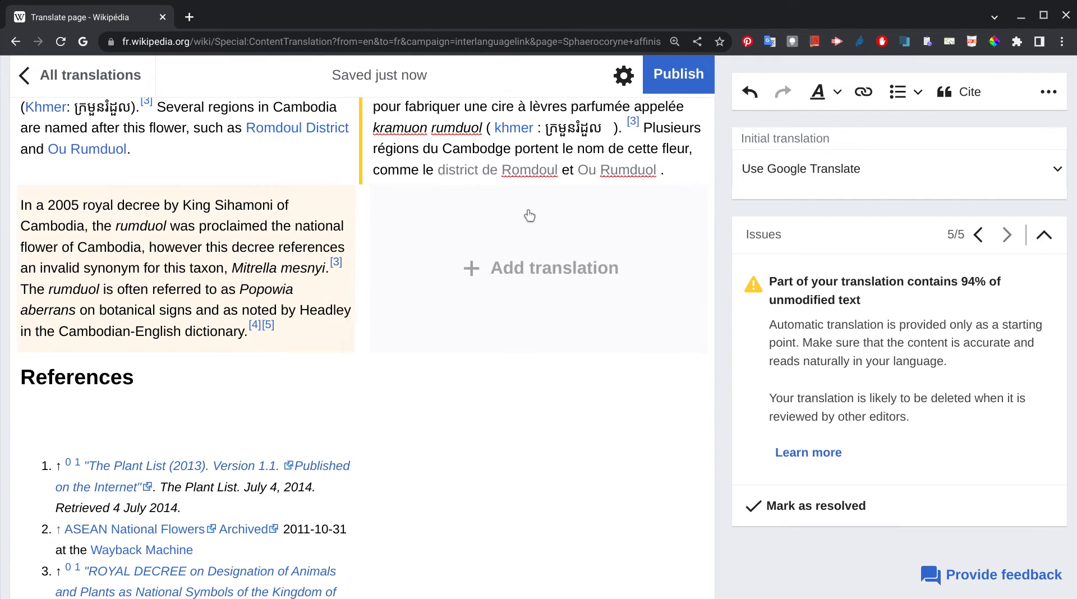
scroll(520, 282, up, 3)
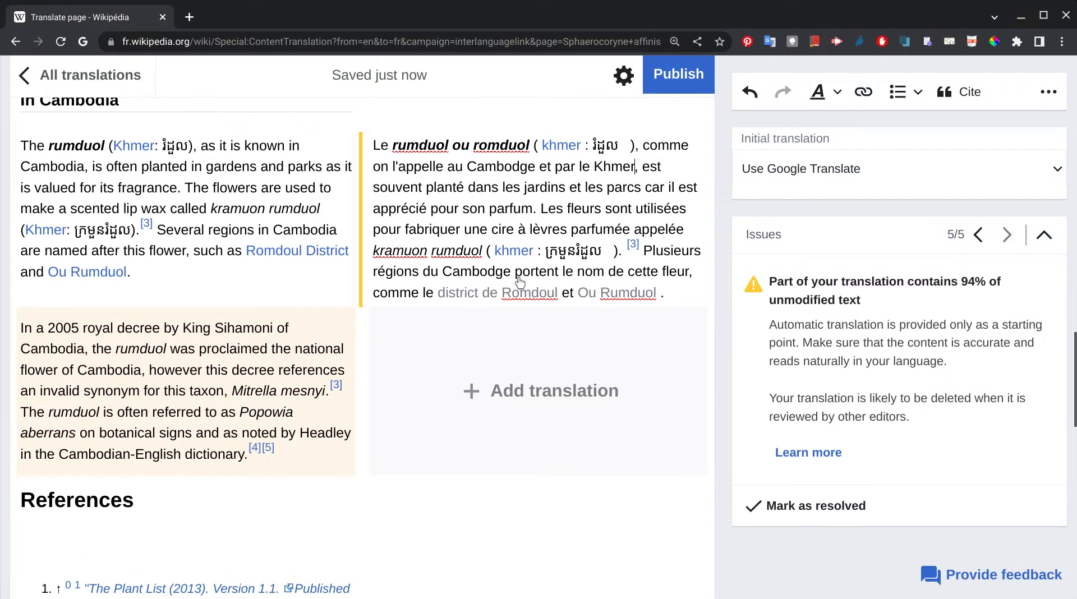
scroll(520, 282, down, 1)
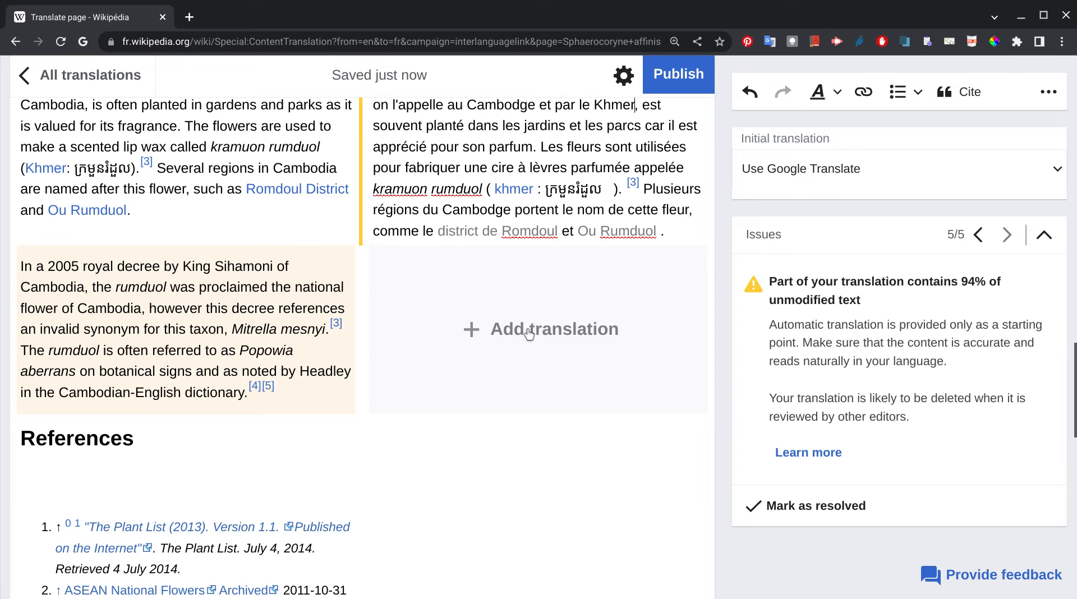
click(528, 329)
Step: Add the French translation of the References heading
scroll(527, 333, down, 2)
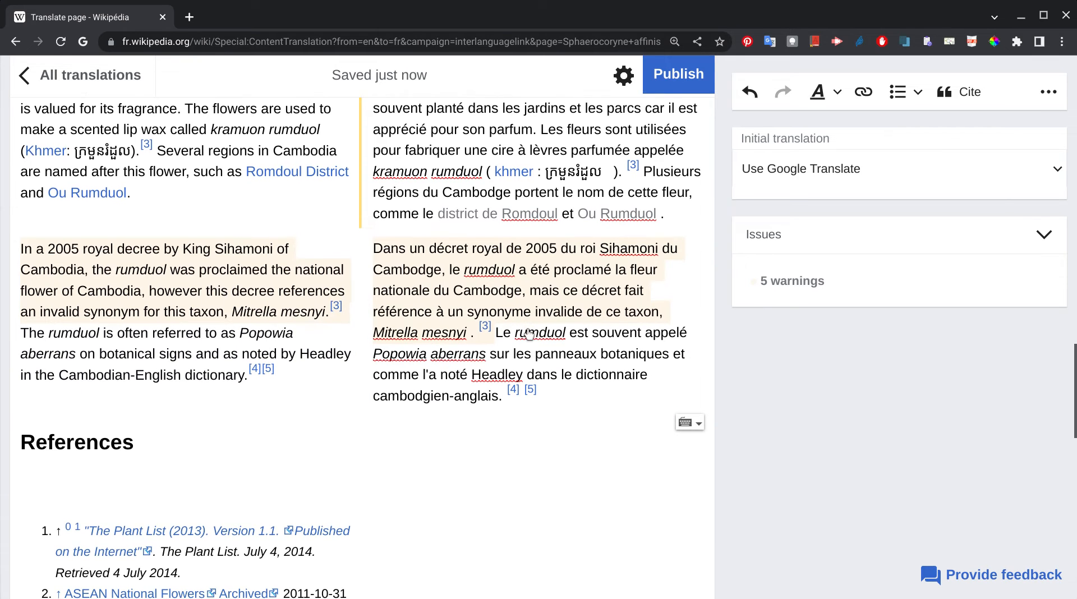
scroll(529, 334, down, 2)
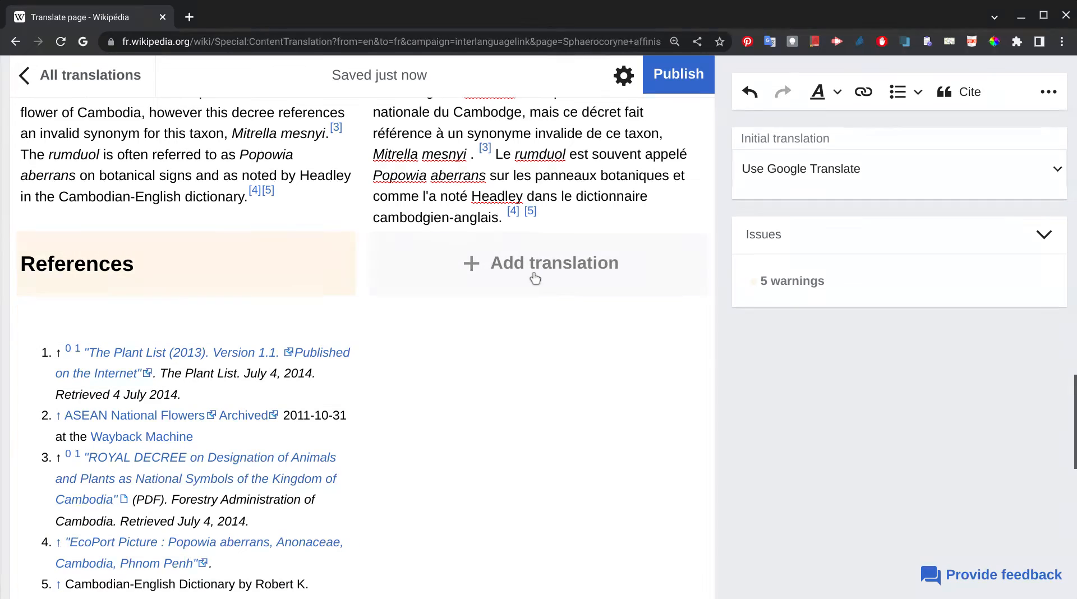
click(534, 277)
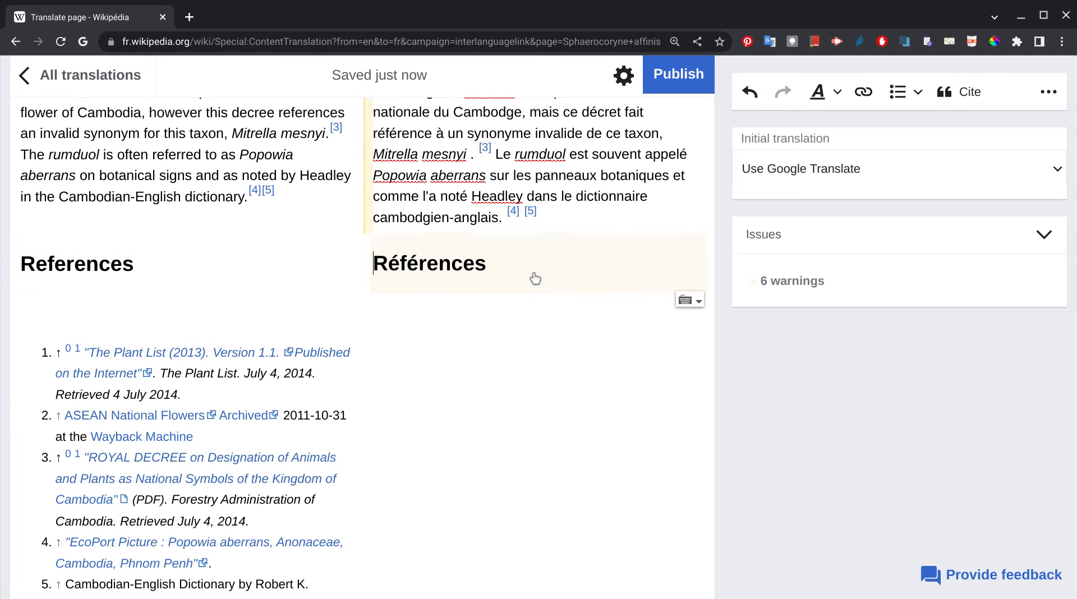
Step: Add the French translations of the reference list and of the External links section, including its heading and list of links
click(524, 399)
scroll(525, 400, down, 8)
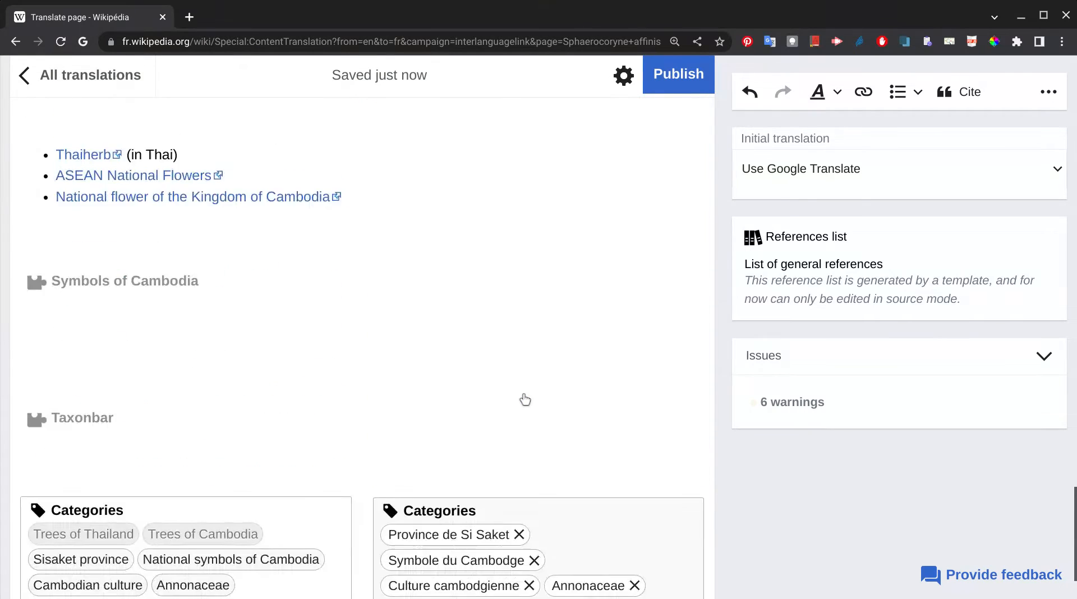
scroll(525, 399, up, 3)
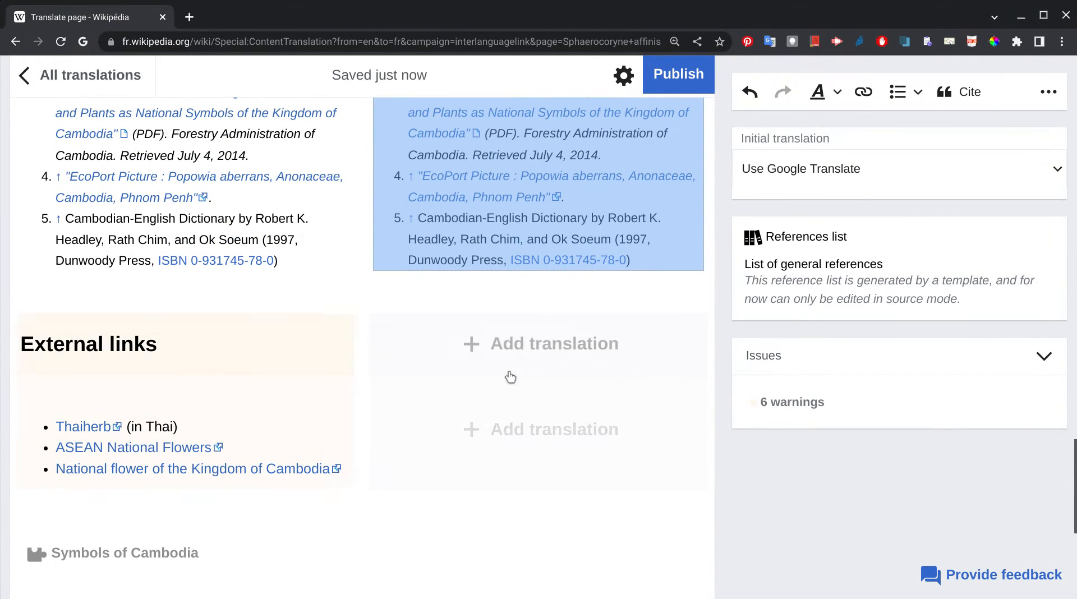
click(534, 348)
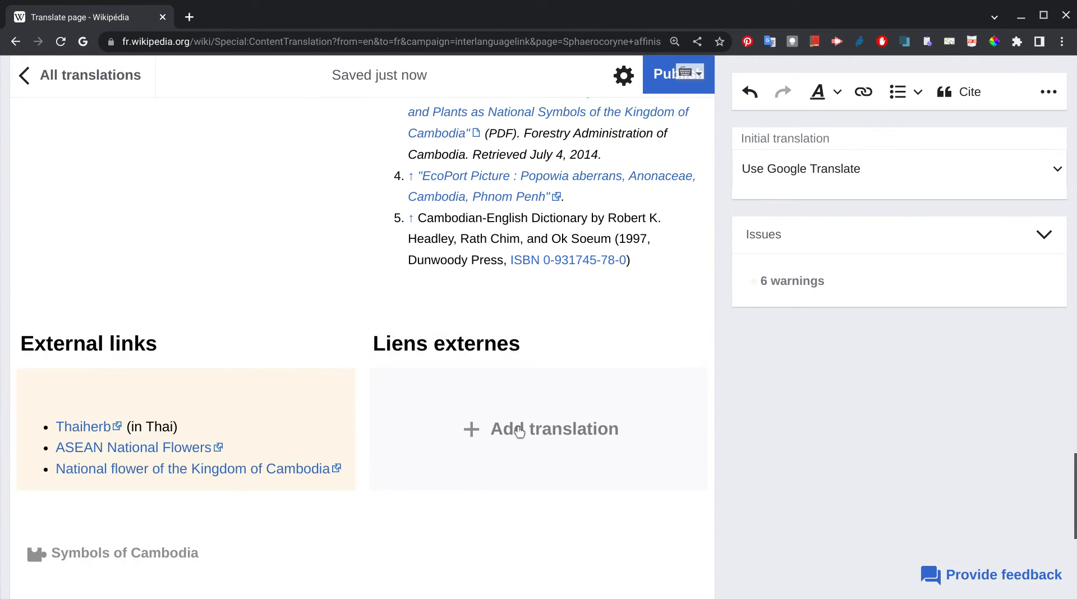
click(519, 429)
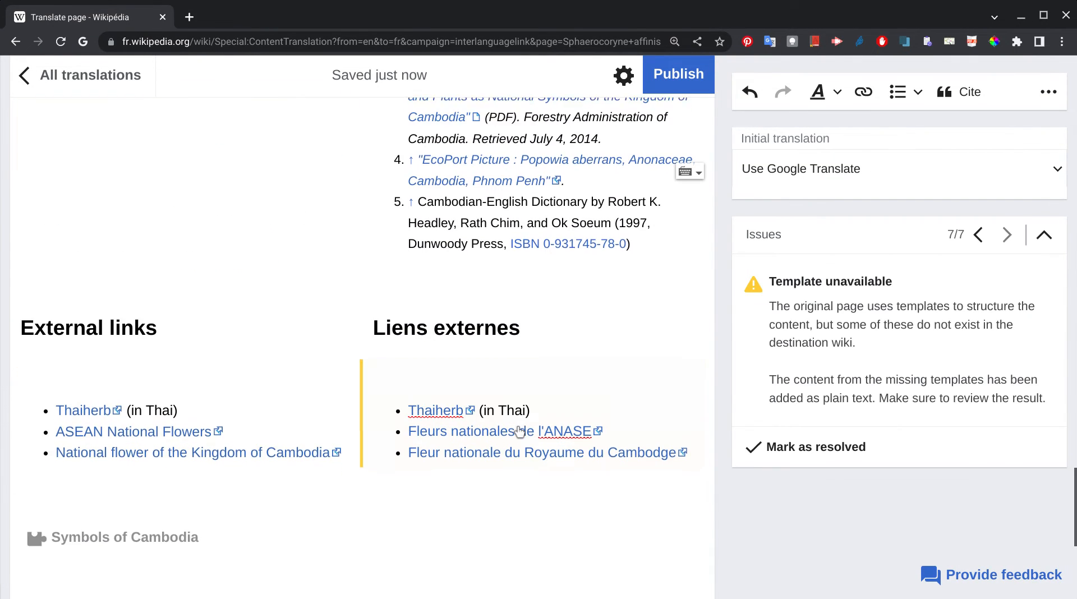
Step: Add the translation block for the Symbols of Cambodia template and insert an empty paragraph in it
mouse_move(517, 428)
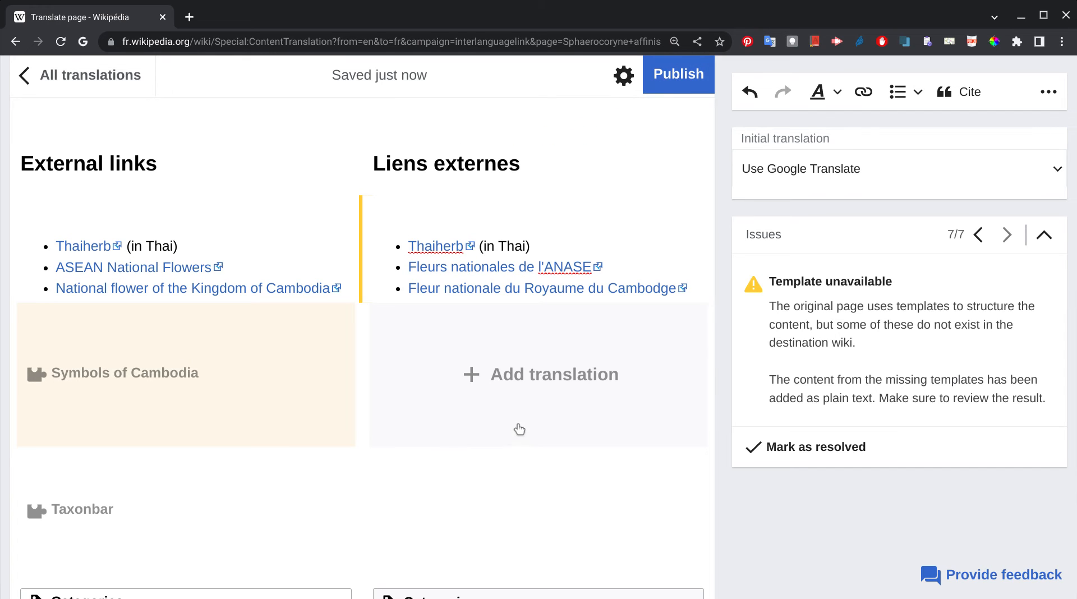
click(547, 390)
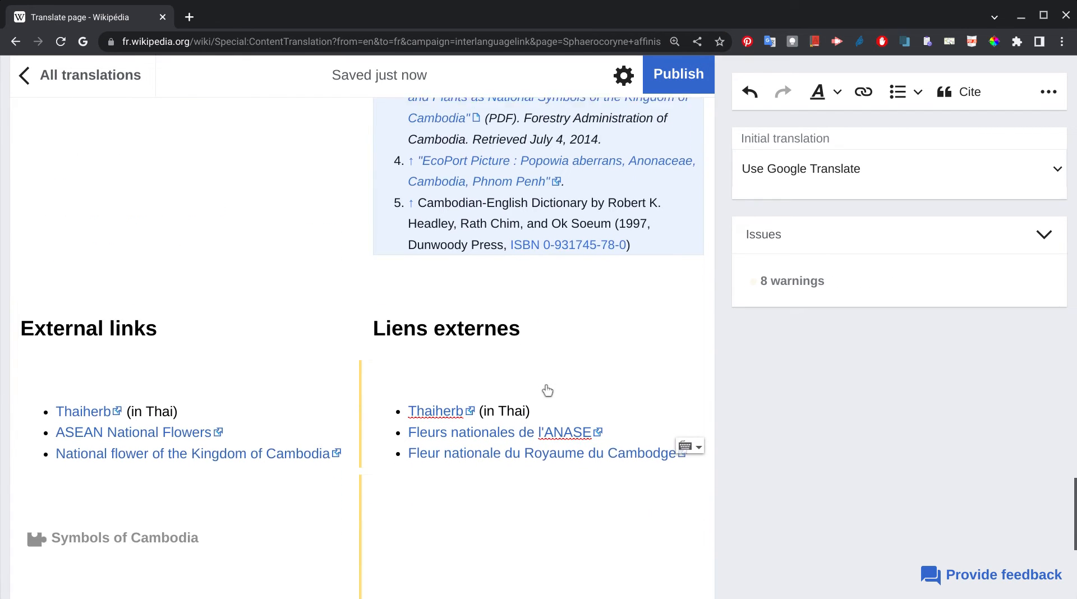
scroll(548, 391, down, 3)
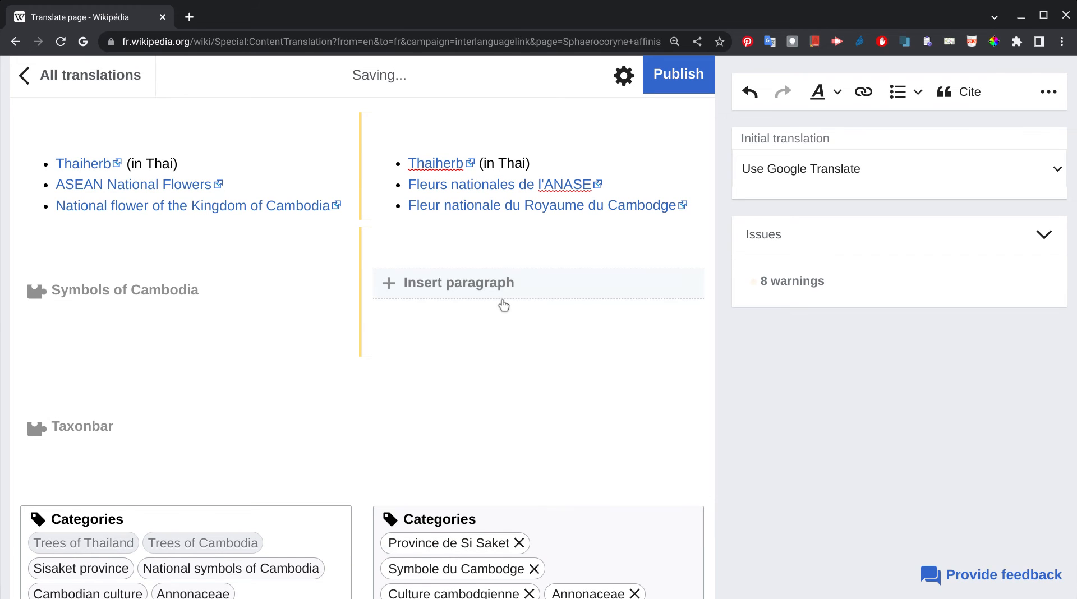
click(503, 305)
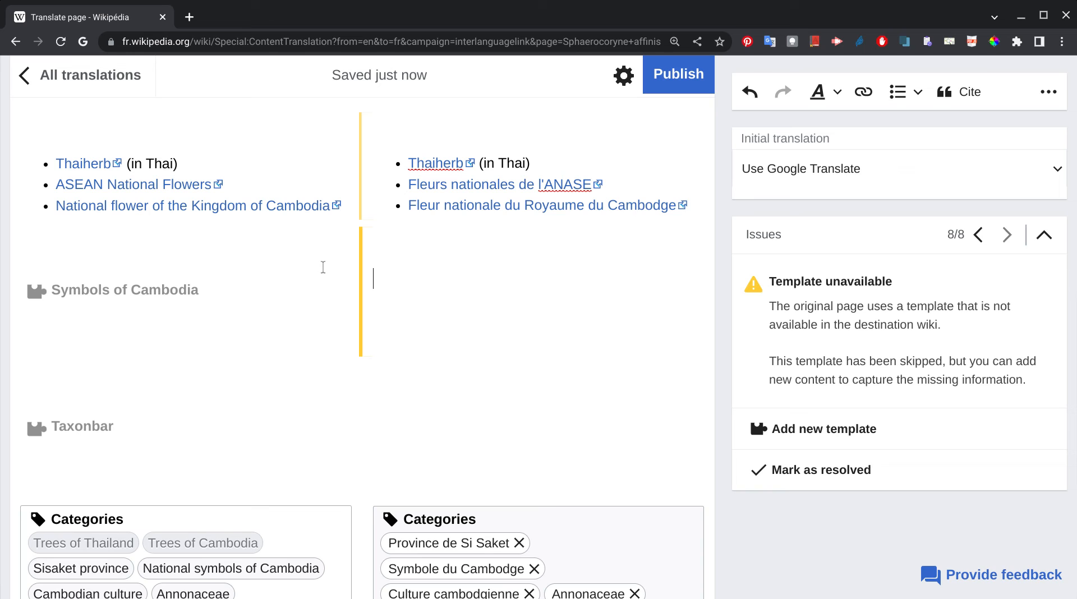
Step: Publish the French translation of Sphaerocoryne affinis despite its existing issues, leaving the Taxonbar template untranslated
scroll(458, 341, down, 2)
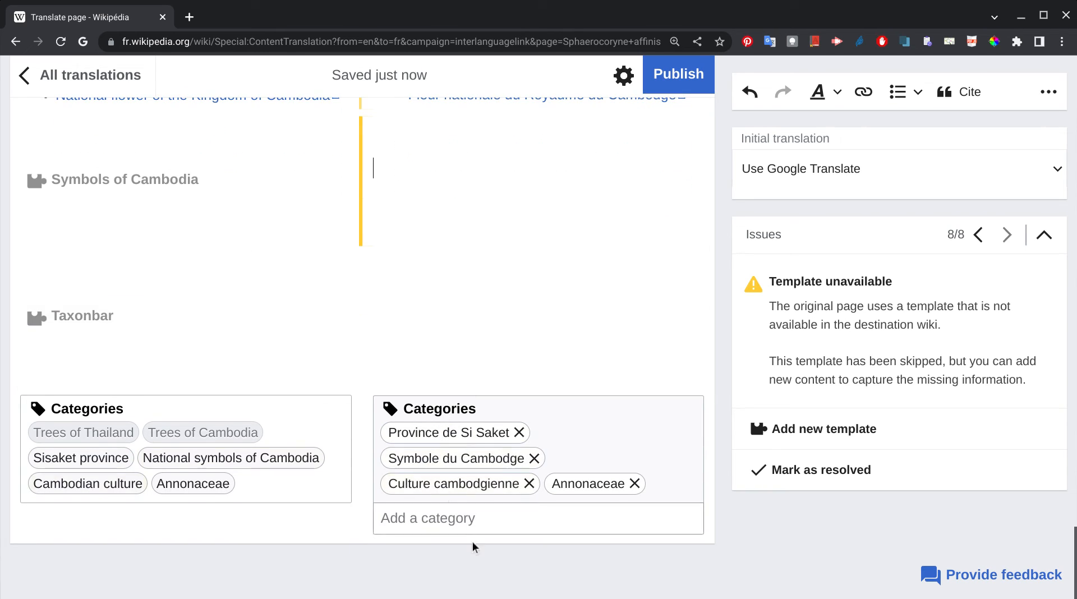
mouse_move(527, 358)
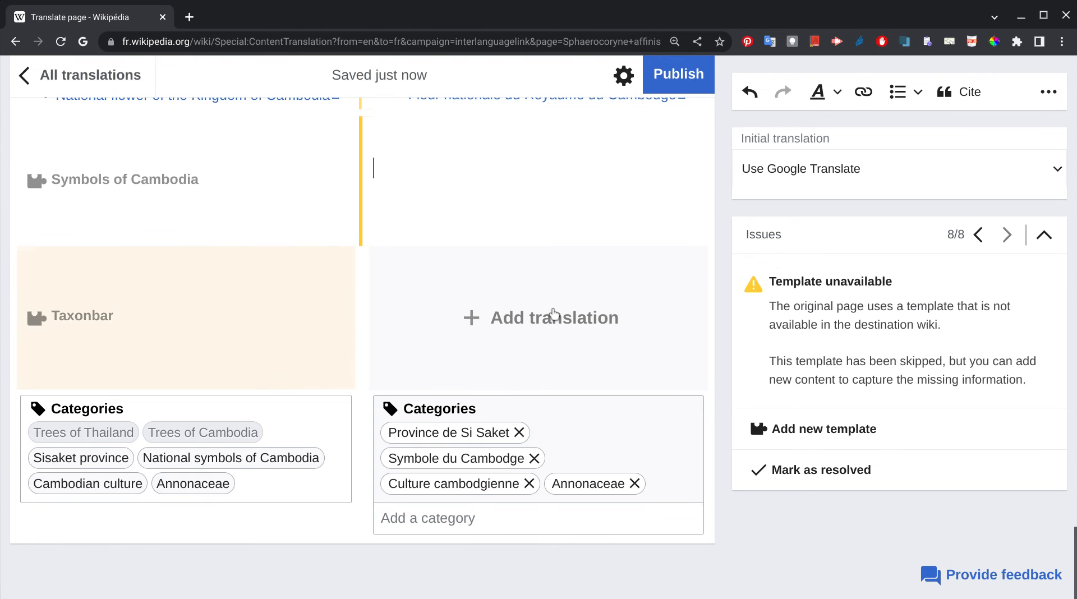
scroll(553, 313, up, 1)
scroll(554, 313, down, 1)
click(694, 84)
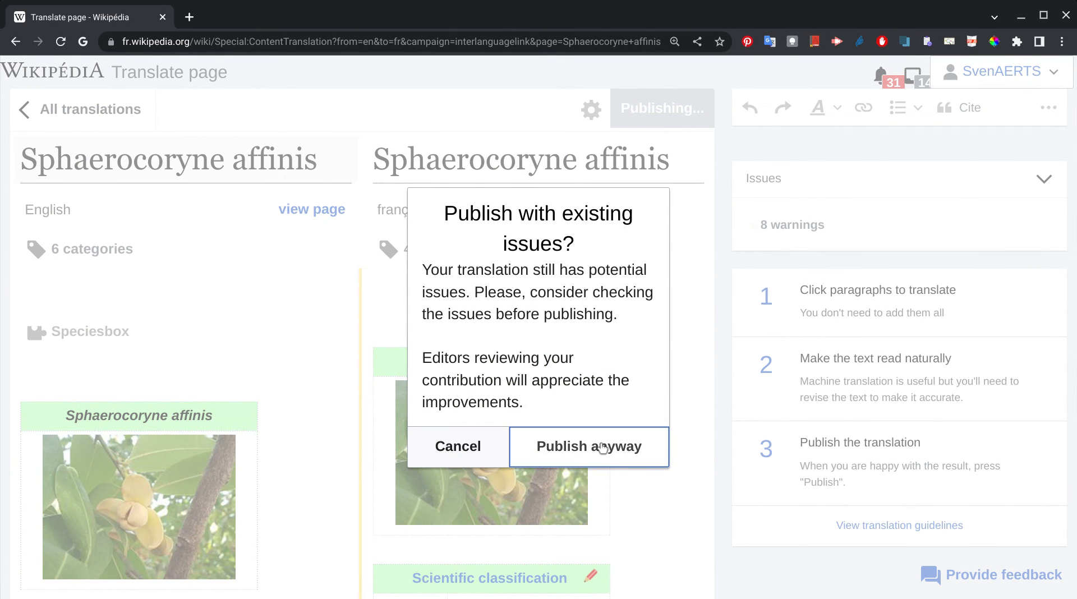
click(604, 453)
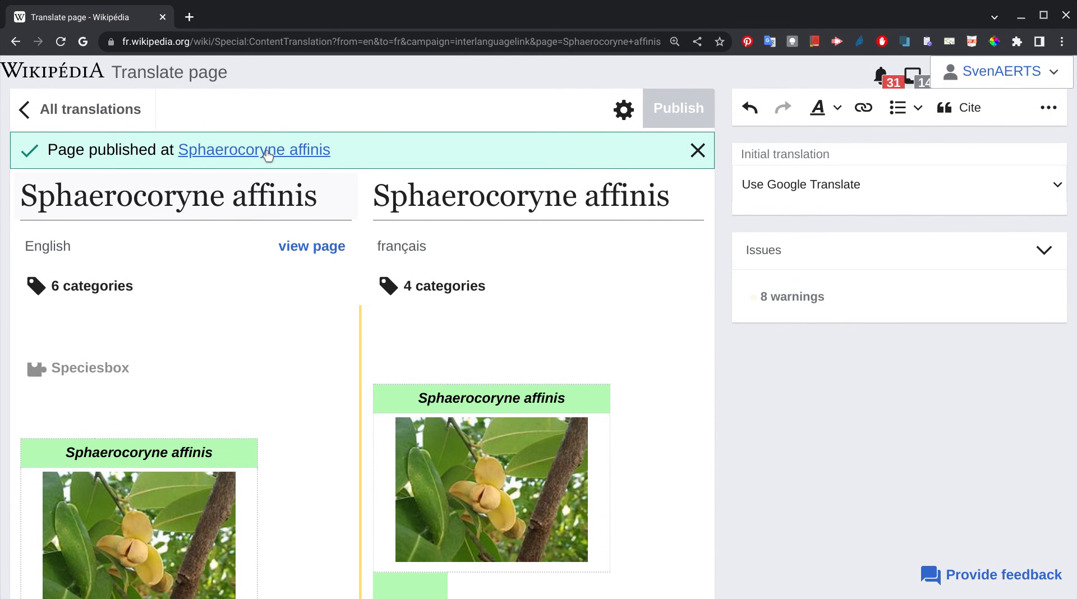
Step: Open the published French article and examine it from the species infobox to the categories, returning to its beginning
click(267, 151)
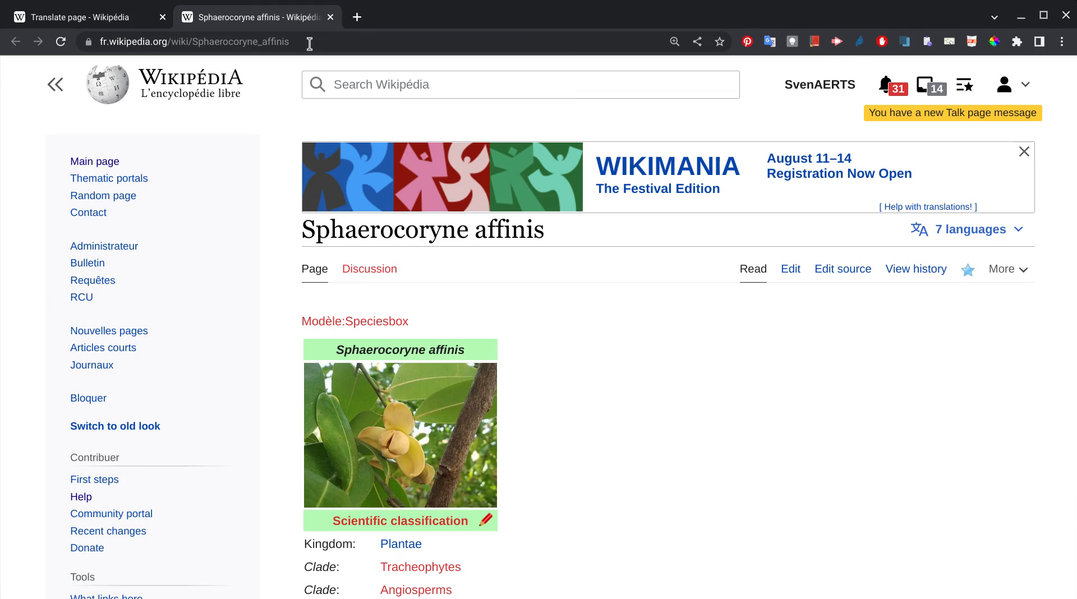
scroll(565, 306, down, 4)
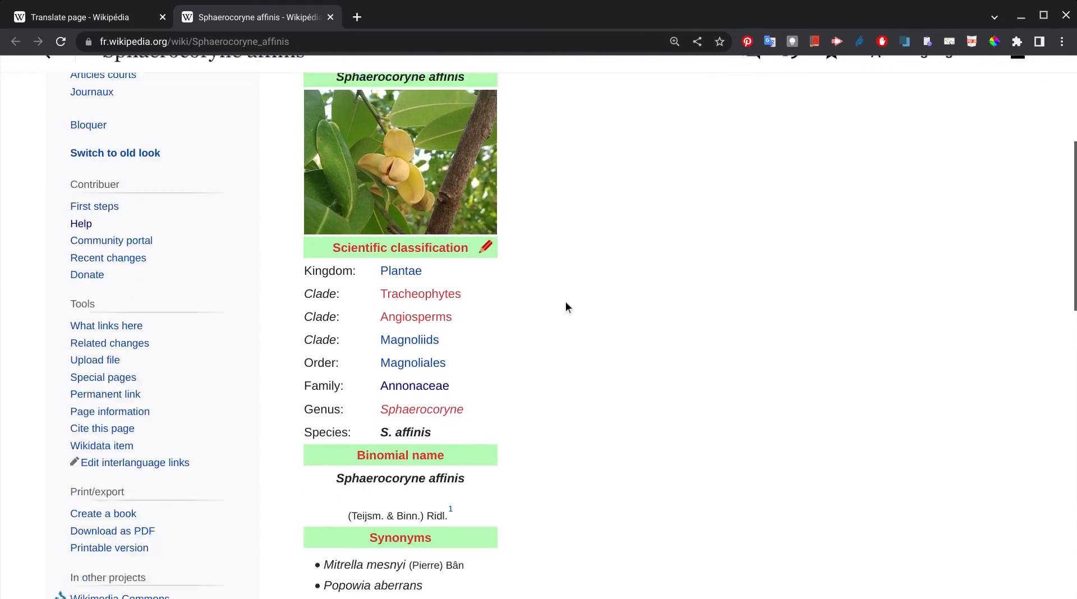
scroll(565, 305, down, 15)
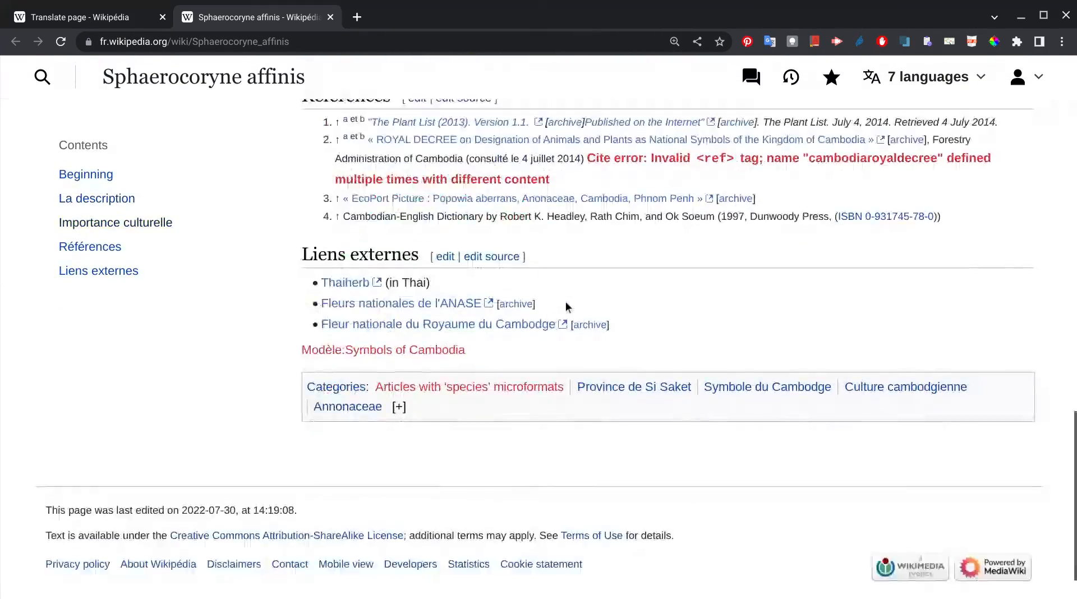
key(Home)
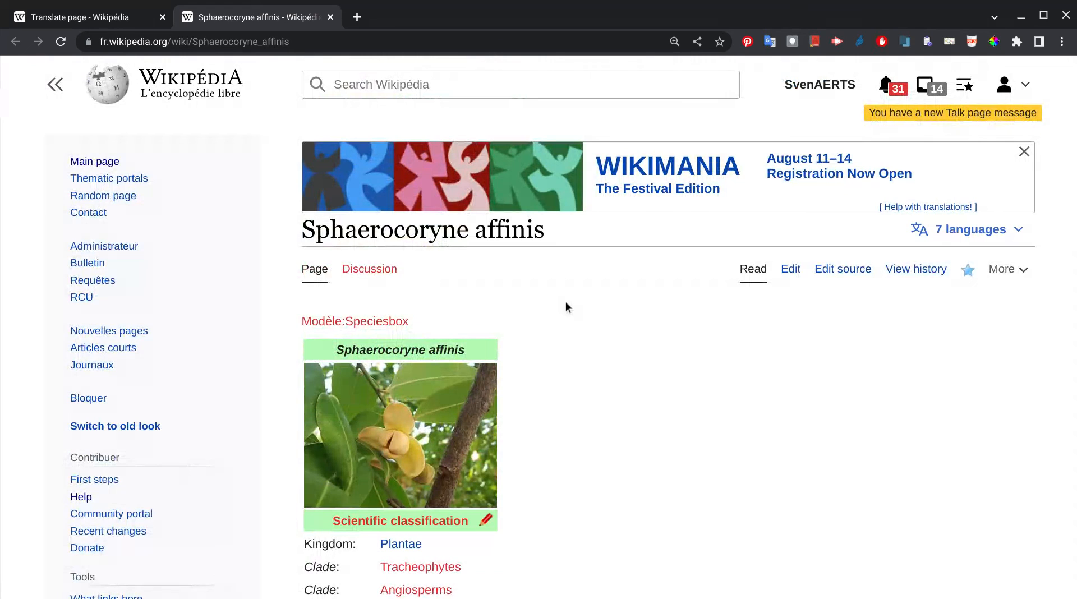